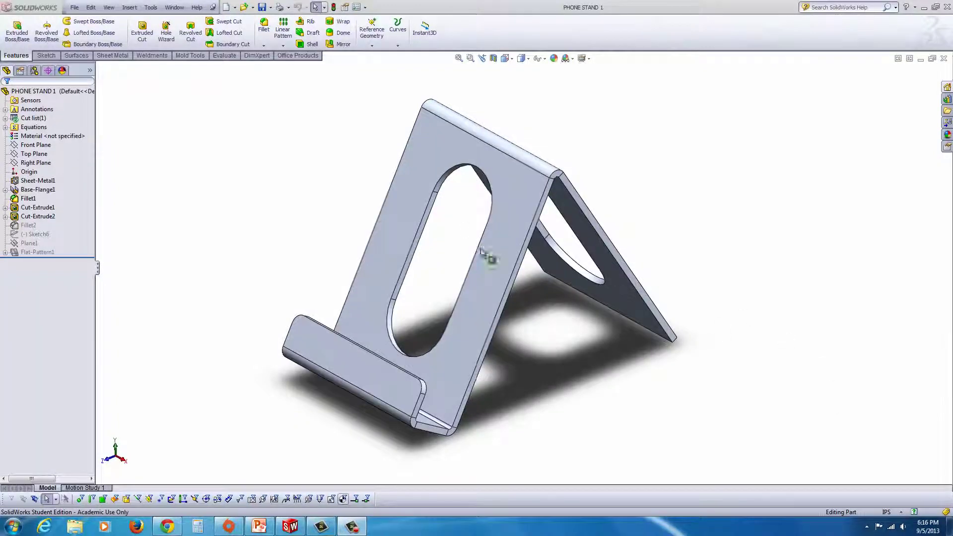
# - Create a new assembly from the PHONE STAND 1 part and place the stand in it
pyautogui.moveTo(511, 245)
pyautogui.mouseDown(button='middle')
pyautogui.moveTo(443, 221)
pyautogui.moveTo(502, 252)
pyautogui.mouseUp(button='middle')
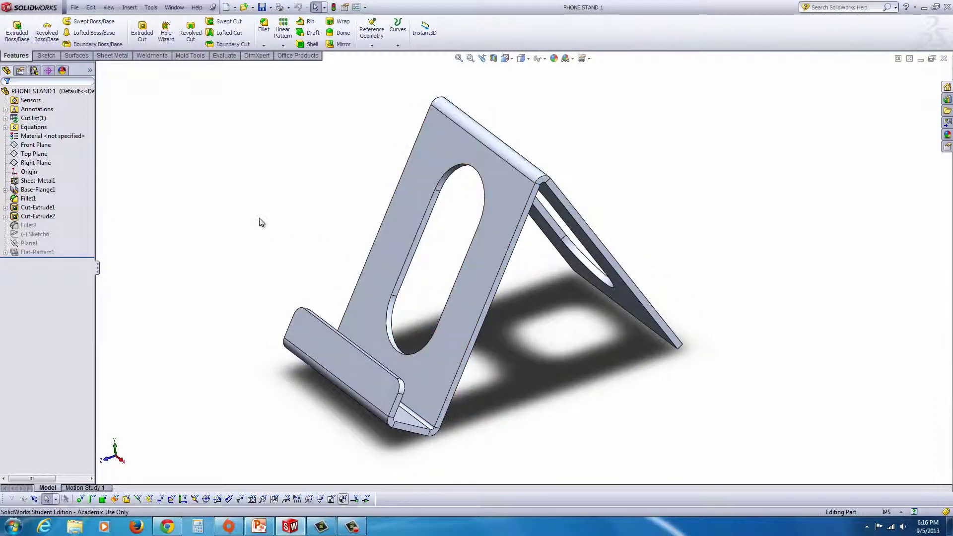
pyautogui.click(75, 7)
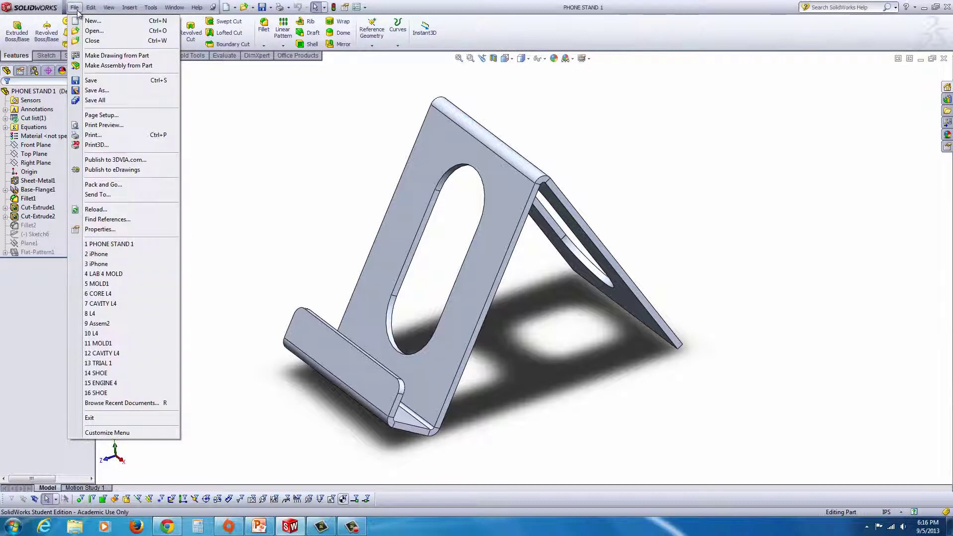
pyautogui.click(115, 69)
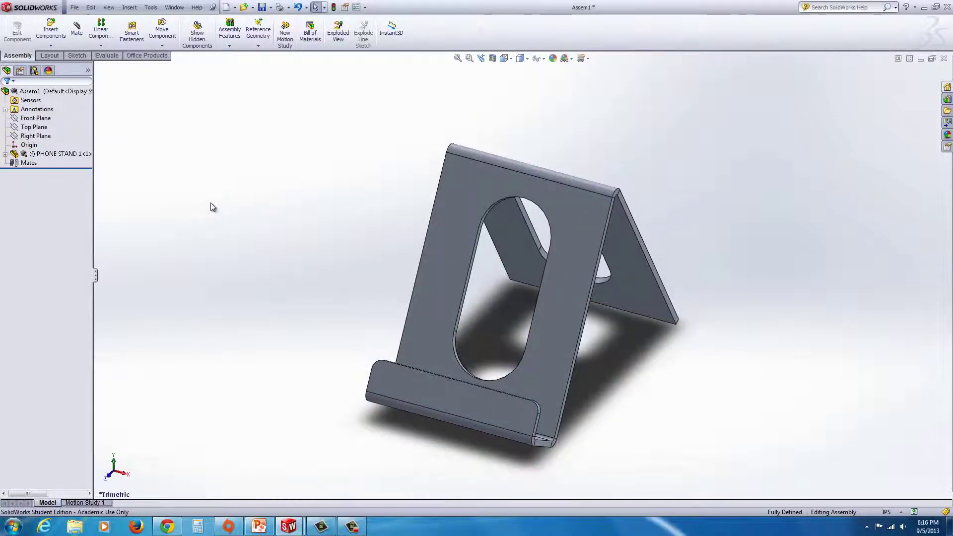
# - Try to open the iPhone part from the recently used documents
pyautogui.click(56, 33)
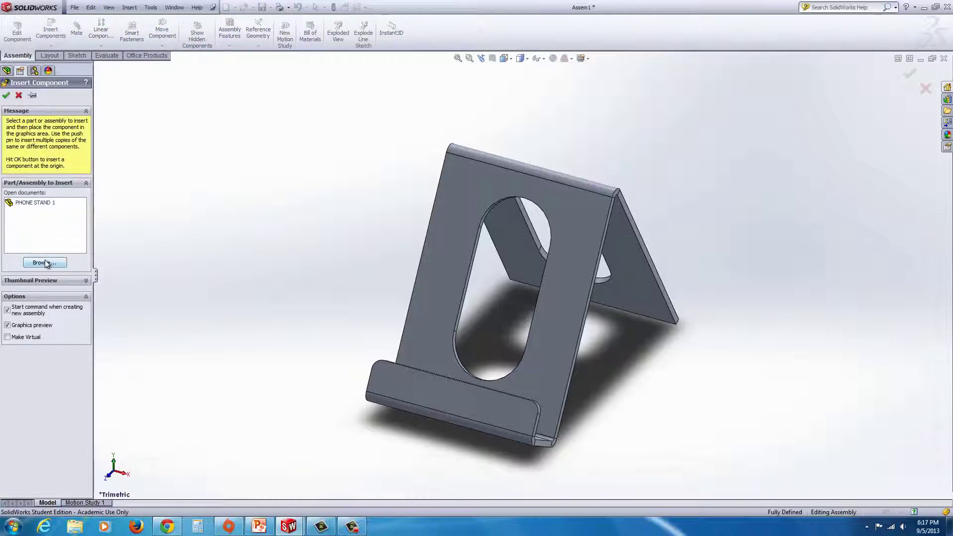
pyautogui.click(18, 95)
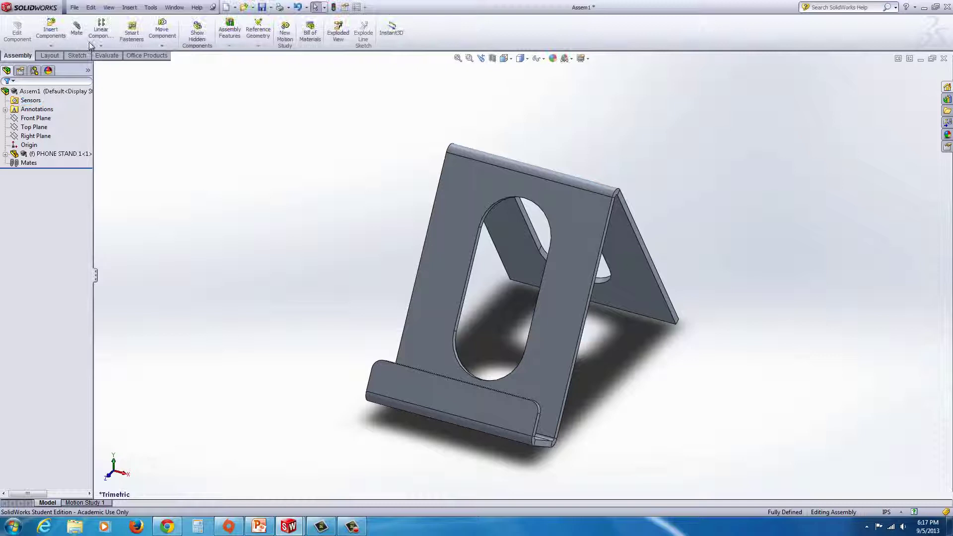
pyautogui.click(73, 8)
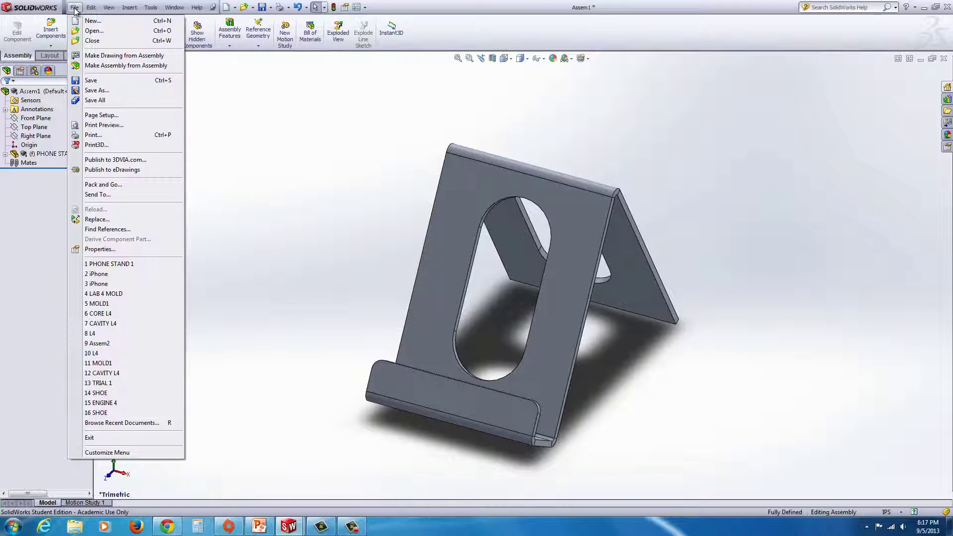
pyautogui.click(107, 274)
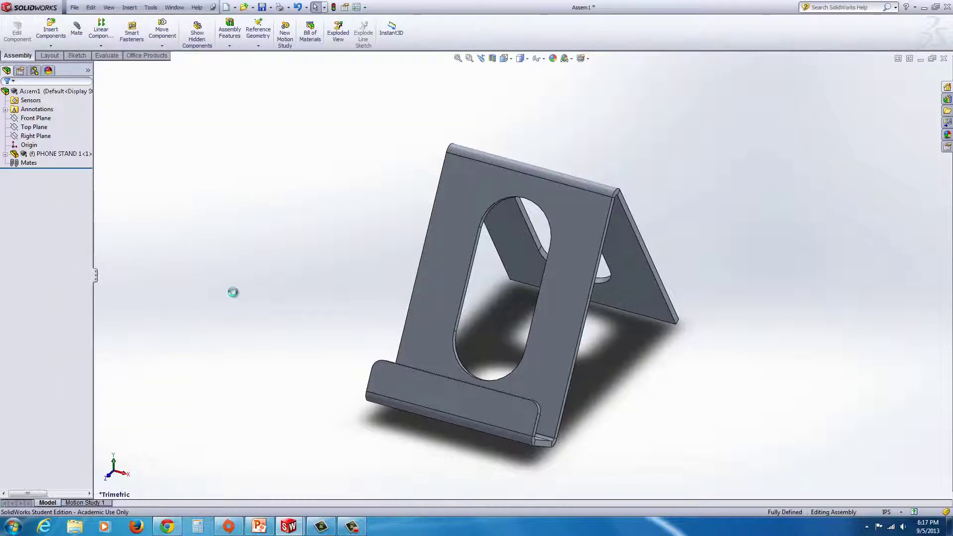
pyautogui.click(548, 284)
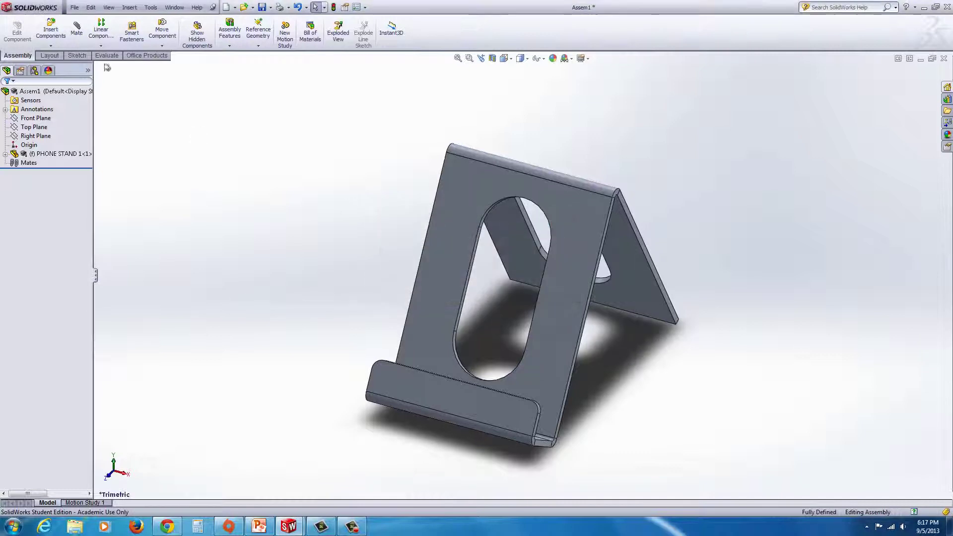
pyautogui.click(75, 7)
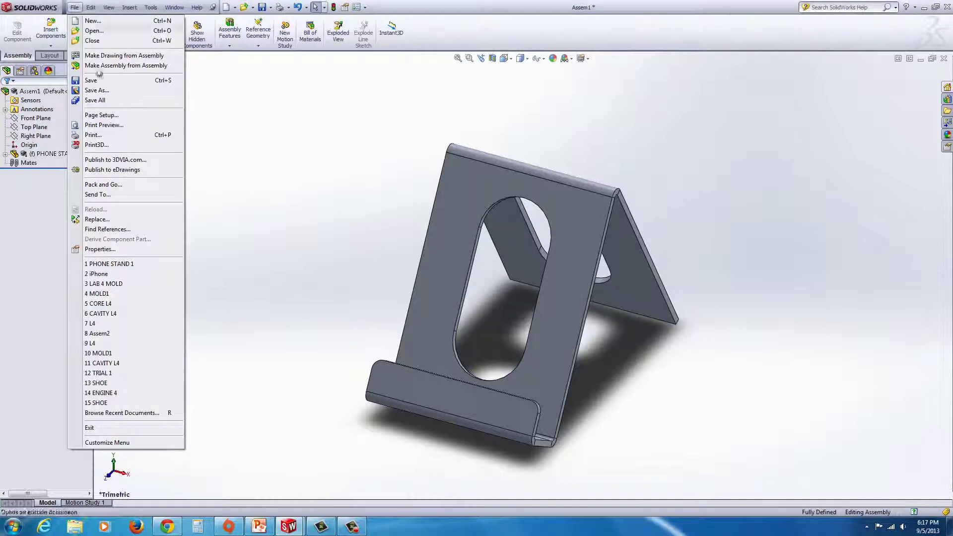
pyautogui.click(99, 273)
pyautogui.click(549, 284)
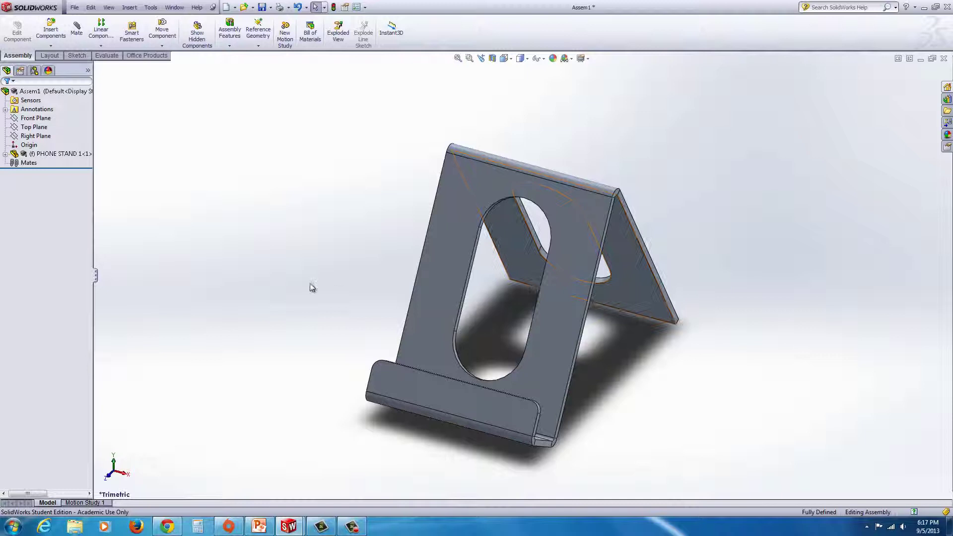
pyautogui.click(75, 7)
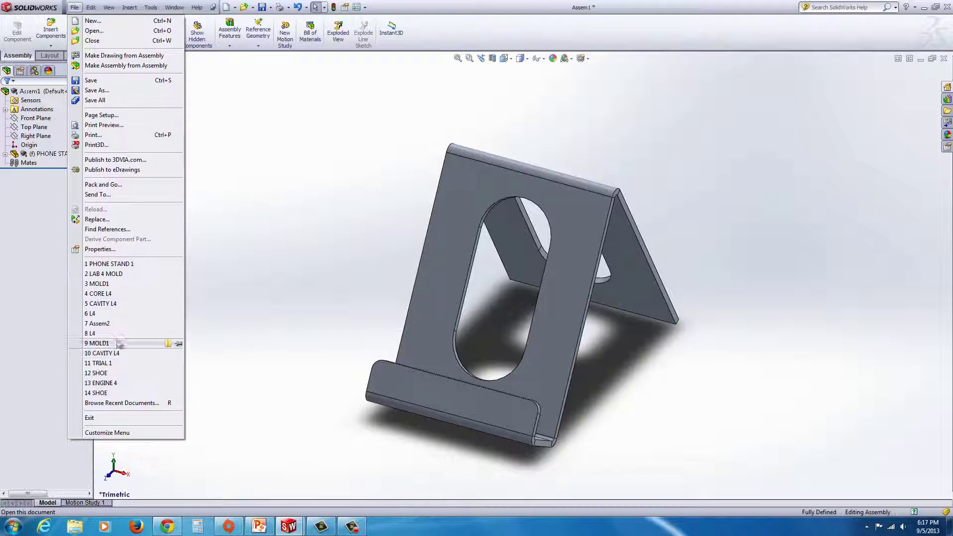
pyautogui.click(308, 449)
pyautogui.click(352, 526)
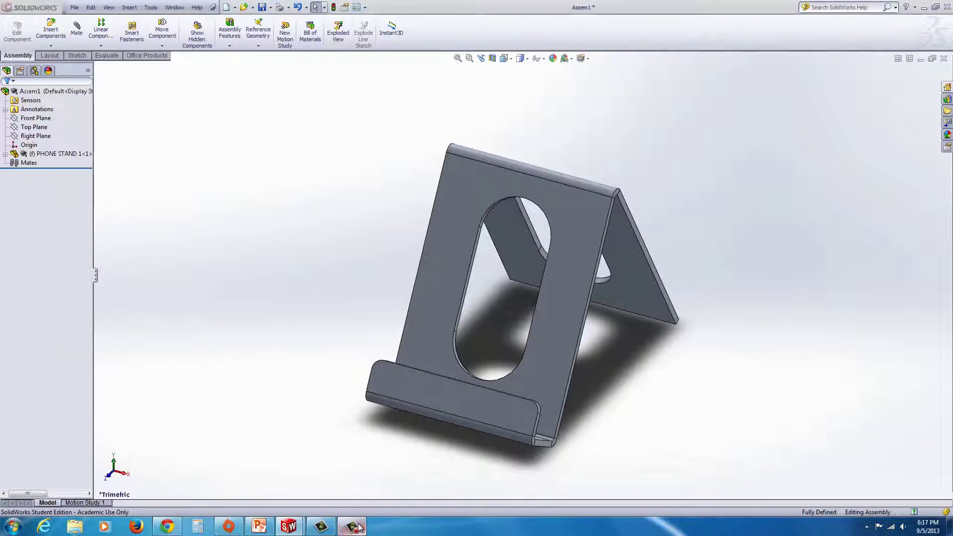
pyautogui.click(902, 483)
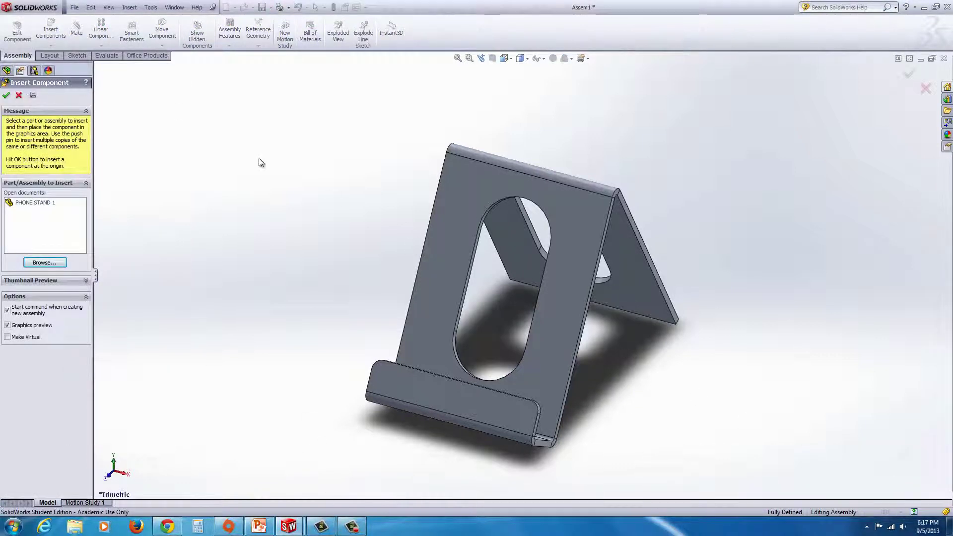
# - Insert the iPhone part from the METALLURGY_IMT_212 folder and place it in open space beside the phone stand
pyautogui.click(44, 262)
pyautogui.click(427, 188)
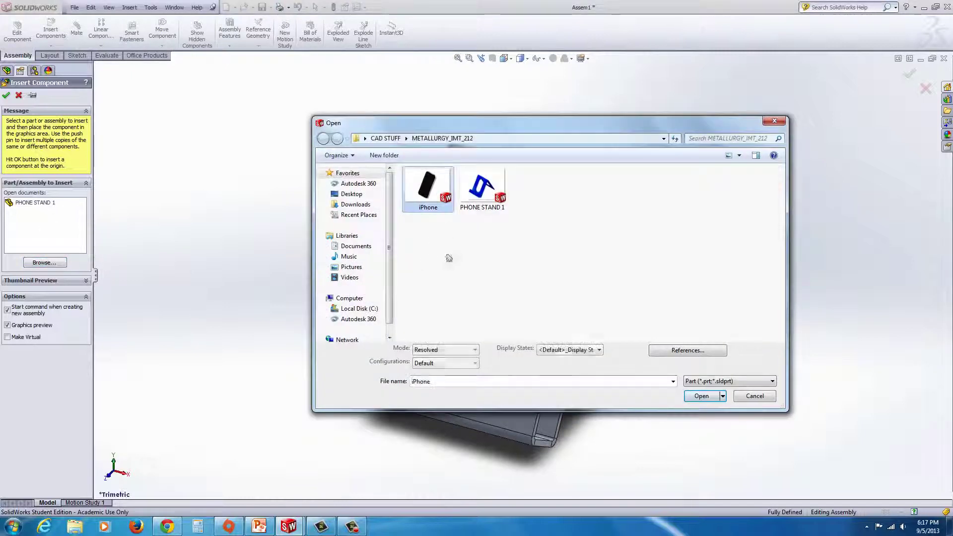
pyautogui.click(701, 396)
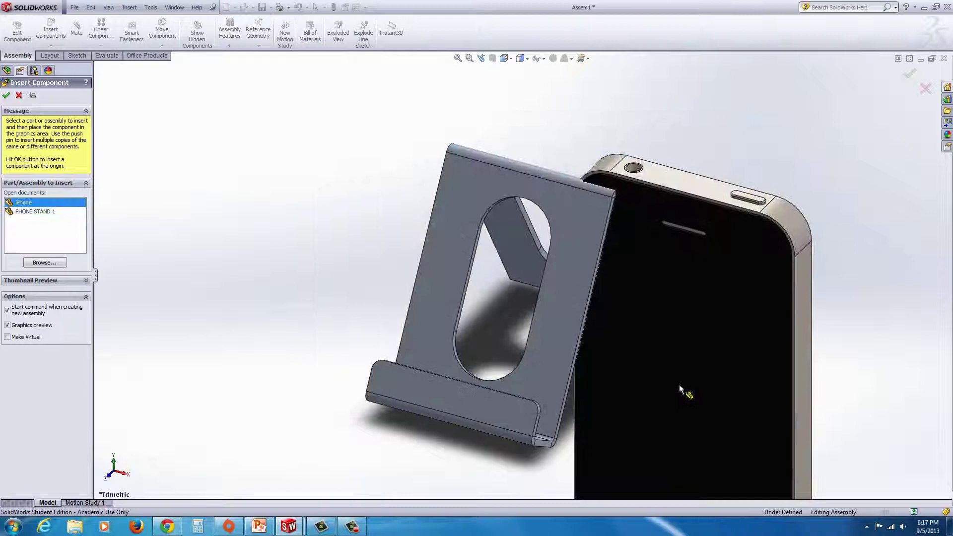
pyautogui.scroll(5, 478, 254)
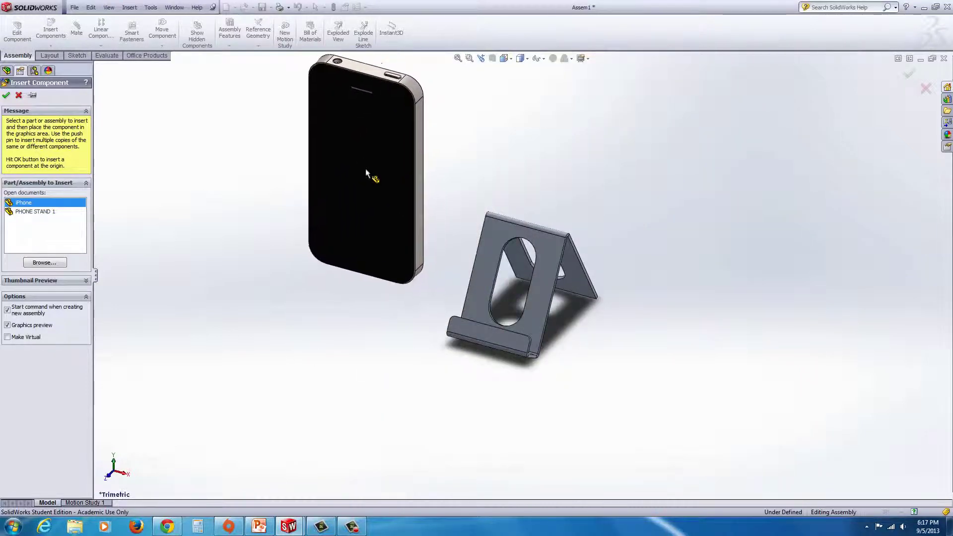
pyautogui.click(366, 169)
# - Add a coincident mate between the iPhone's bottom end face and the inner face of the stand's lower ledge
pyautogui.moveTo(428, 311); pyautogui.dragTo(394, 286, button='middle')
pyautogui.scroll(-3, 394, 286)
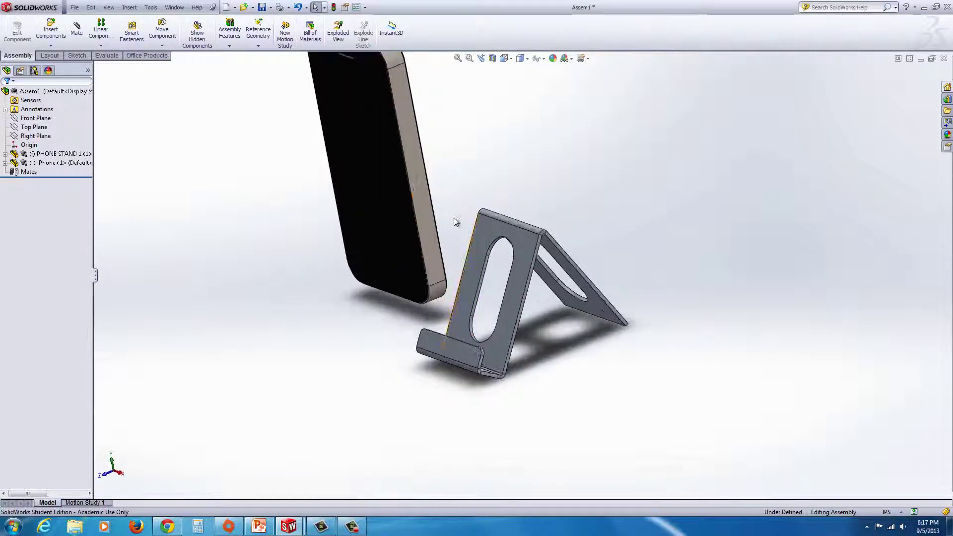
pyautogui.click(77, 31)
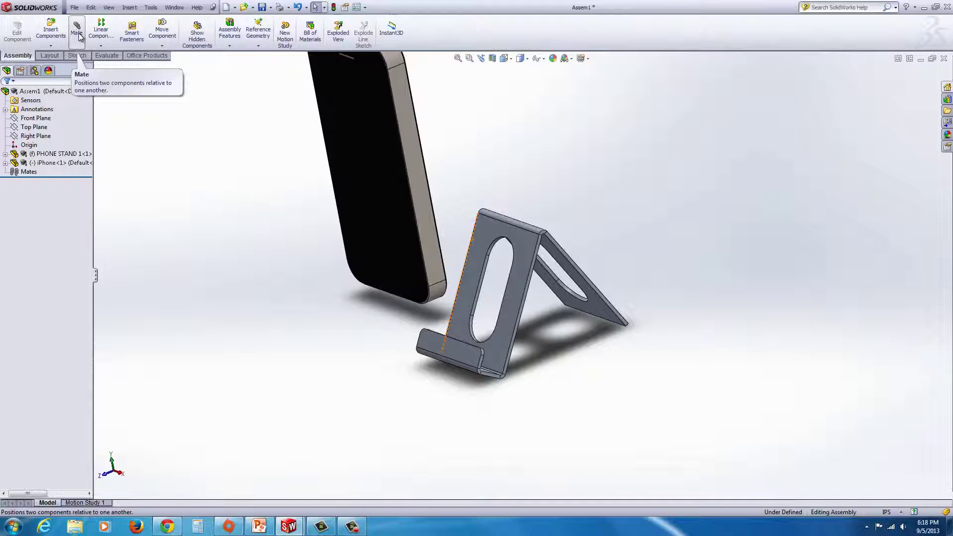
pyautogui.moveTo(384, 344); pyautogui.dragTo(401, 320, button='middle')
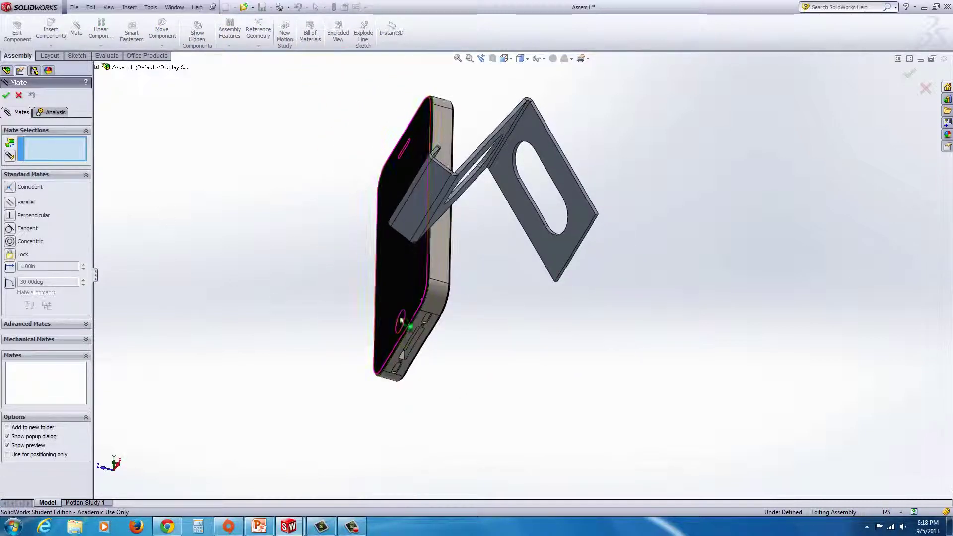
pyautogui.click(427, 326)
pyautogui.moveTo(487, 276); pyautogui.dragTo(411, 407, button='middle')
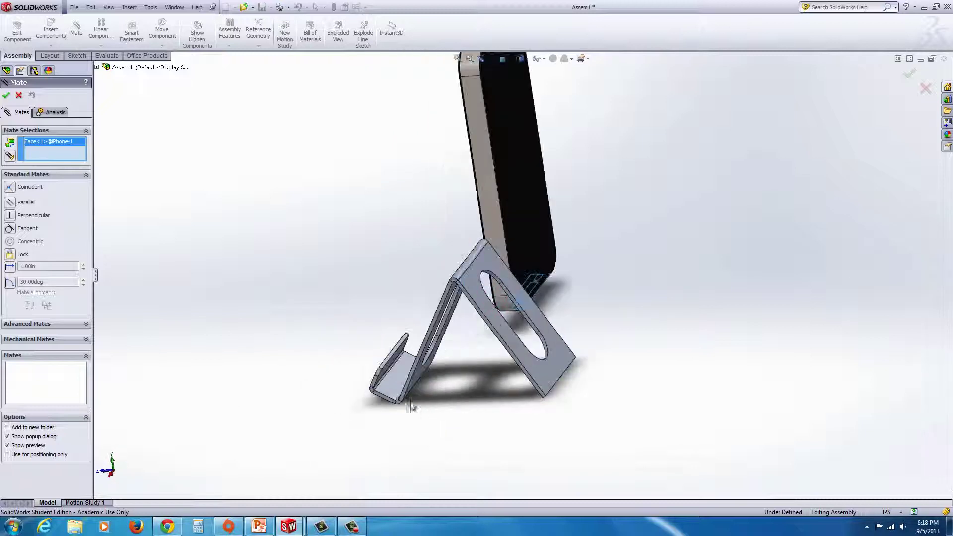
pyautogui.click(397, 377)
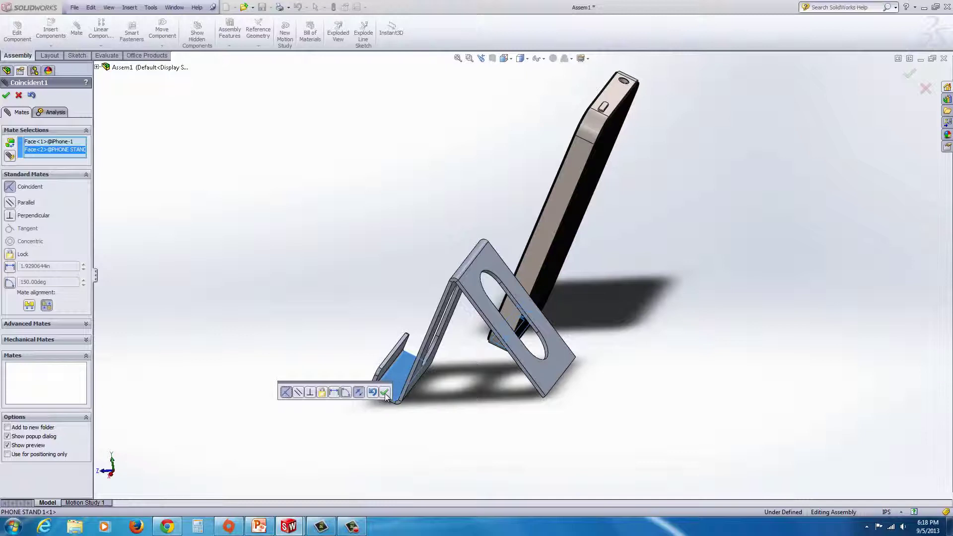
pyautogui.click(385, 393)
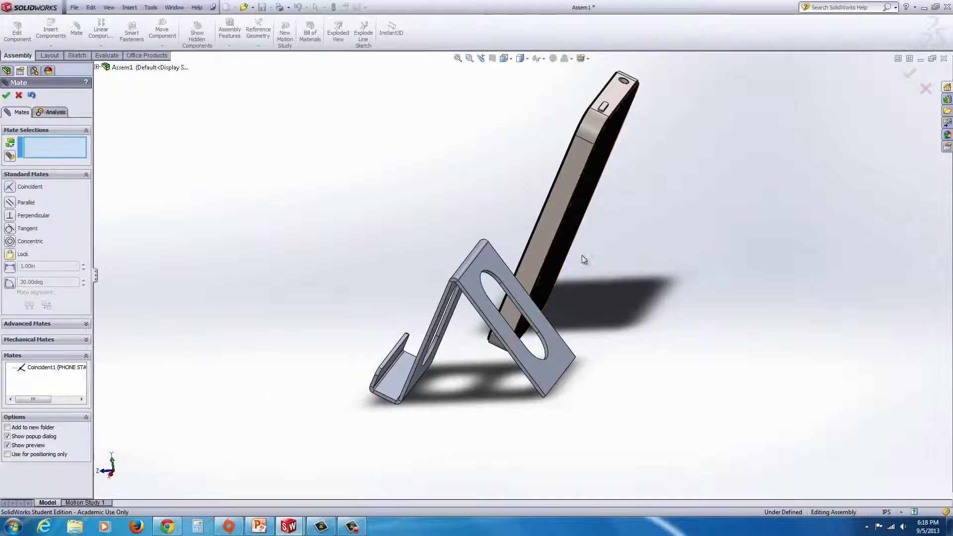
# - Add a coincident mate between the iPhone's back face and the stand's slanted front face, and finish mating
pyautogui.moveTo(581, 259); pyautogui.dragTo(609, 266, button='middle')
pyautogui.click(600, 260)
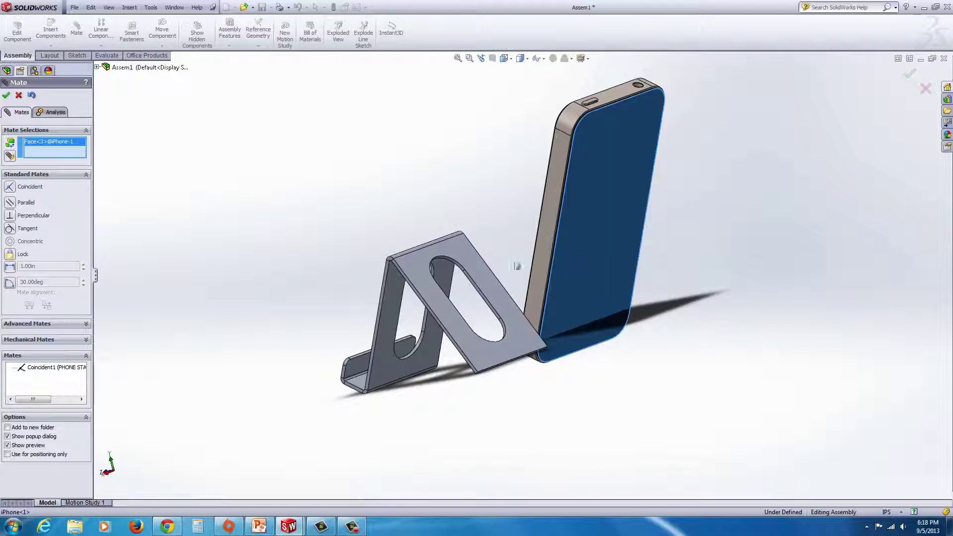
pyautogui.moveTo(478, 248); pyautogui.dragTo(530, 334, button='middle')
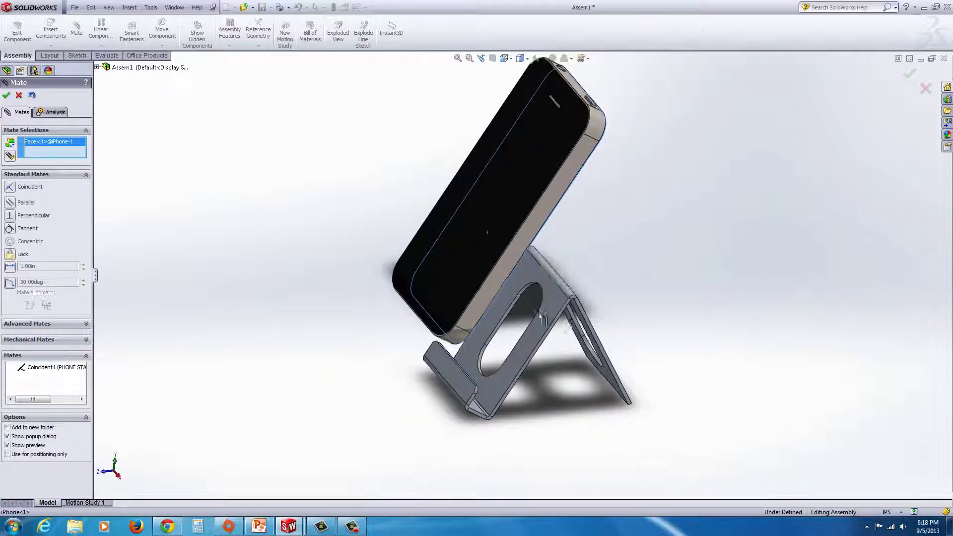
pyautogui.click(532, 338)
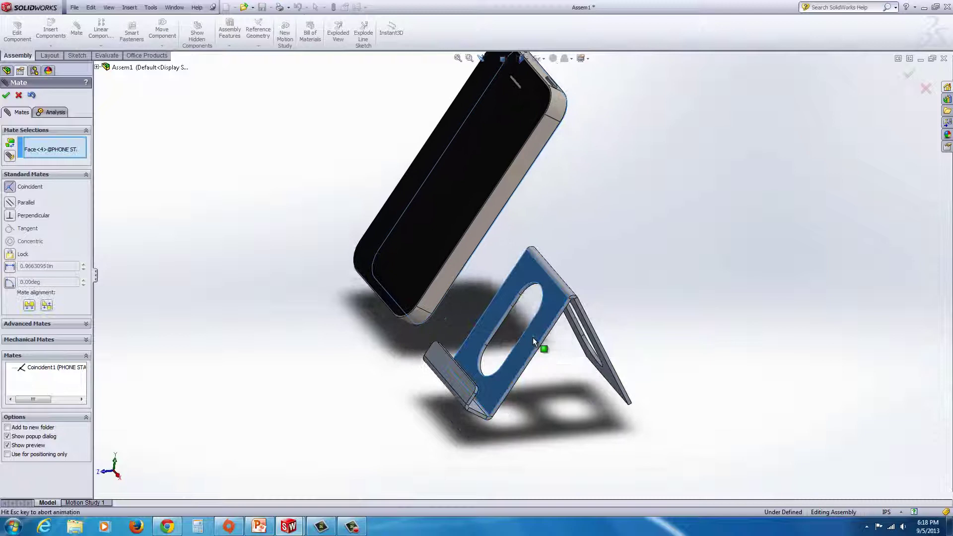
pyautogui.click(644, 353)
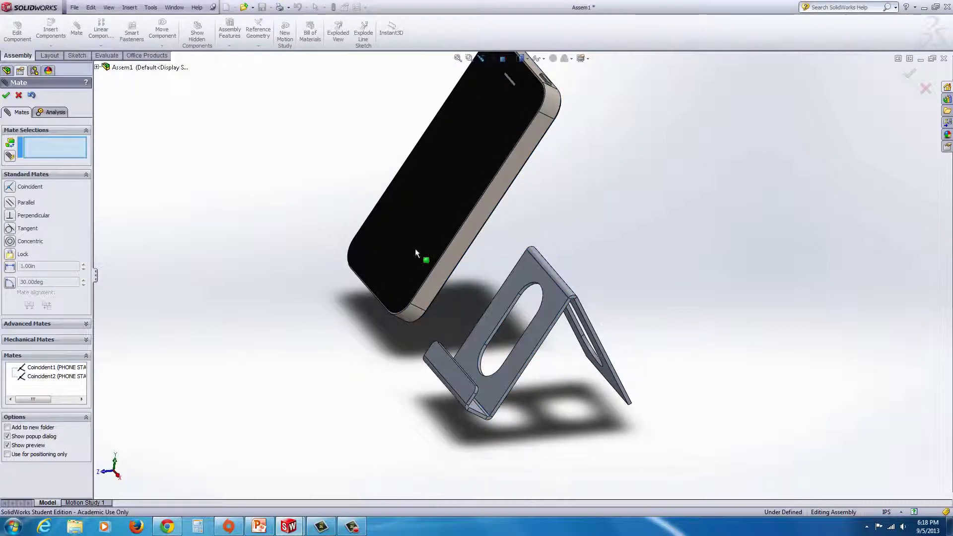
pyautogui.click(6, 98)
# - Move the iPhone sideways within its mates until it sits on the phone stand
pyautogui.moveTo(422, 195); pyautogui.dragTo(495, 294)
pyautogui.press('Escape')
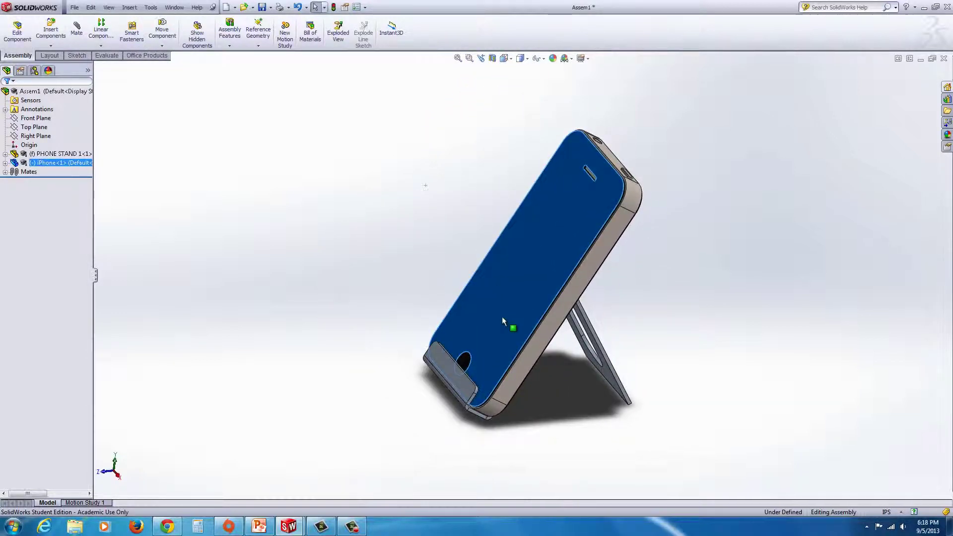
# - Examine how the iPhone fits in the stand's ledge from the side, back and front
pyautogui.moveTo(501, 317); pyautogui.dragTo(490, 336, button='middle')
pyautogui.scroll(5, 487, 331)
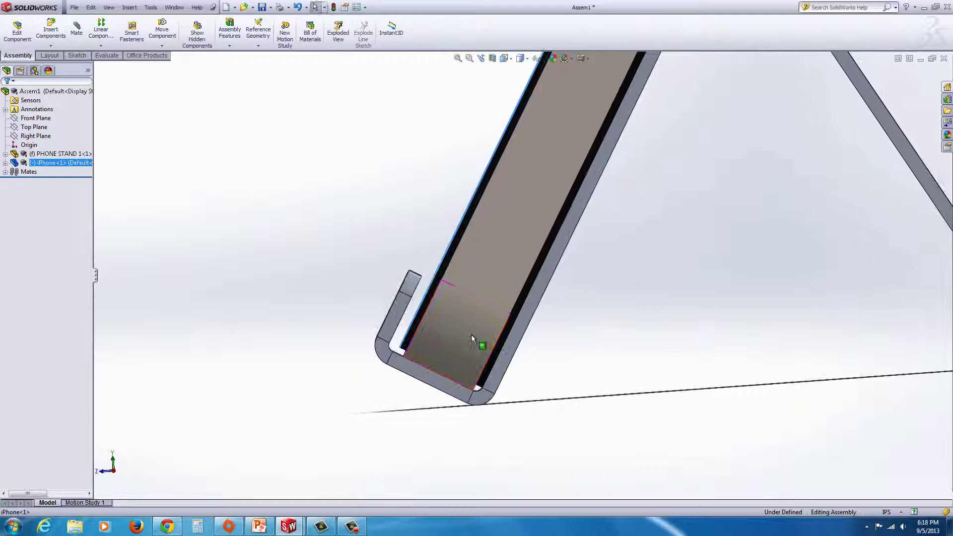
pyautogui.scroll(-6, 458, 332)
pyautogui.moveTo(468, 350)
pyautogui.mouseDown(button='middle')
pyautogui.moveTo(497, 323)
pyautogui.moveTo(451, 272)
pyautogui.moveTo(394, 294)
pyautogui.moveTo(407, 291)
pyautogui.mouseUp(button='middle')
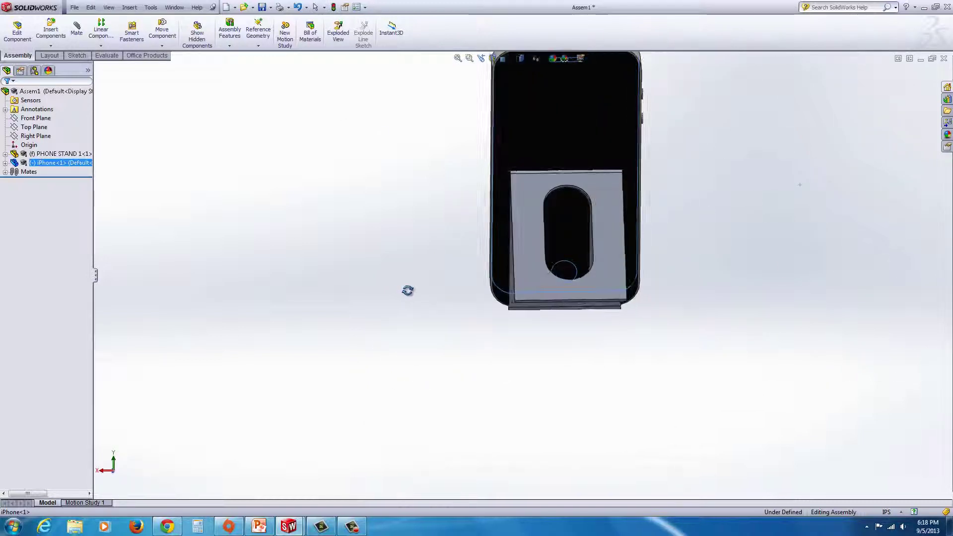
pyautogui.moveTo(519, 186); pyautogui.dragTo(447, 228, button='middle')
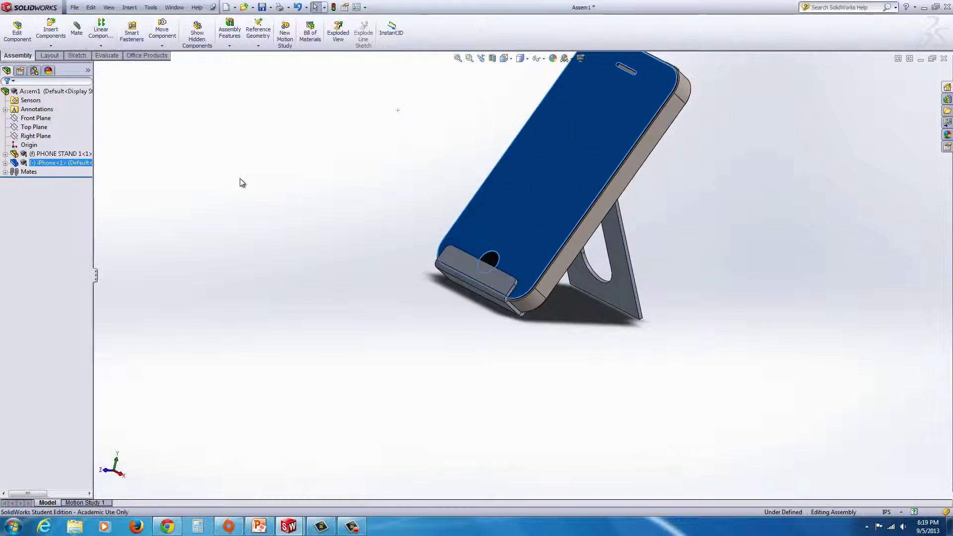
pyautogui.moveTo(564, 263); pyautogui.dragTo(660, 293, button='middle')
pyautogui.moveTo(665, 343)
pyautogui.mouseDown(button='middle')
pyautogui.moveTo(653, 327)
pyautogui.moveTo(665, 334)
pyautogui.mouseUp(button='middle')
pyautogui.click(300, 204)
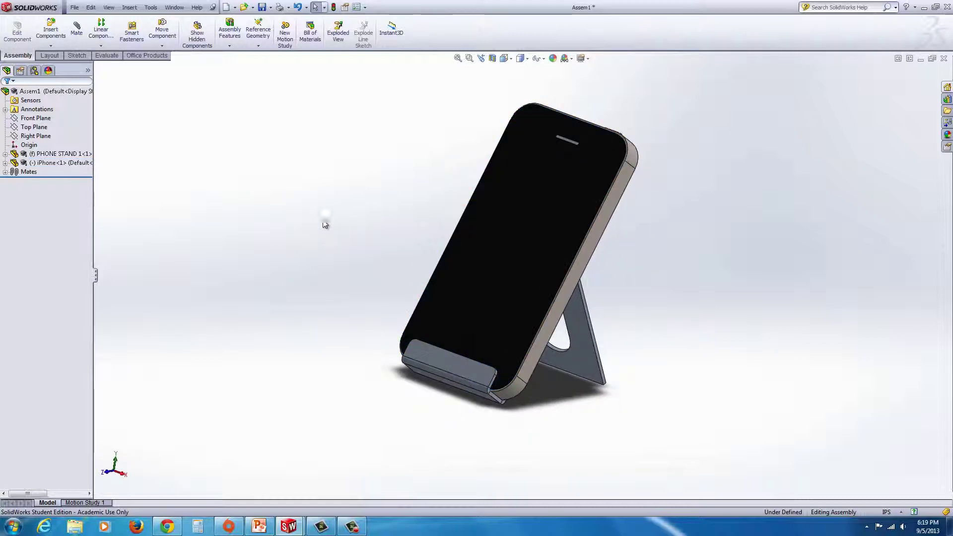
pyautogui.moveTo(325, 224); pyautogui.dragTo(353, 278, button='middle')
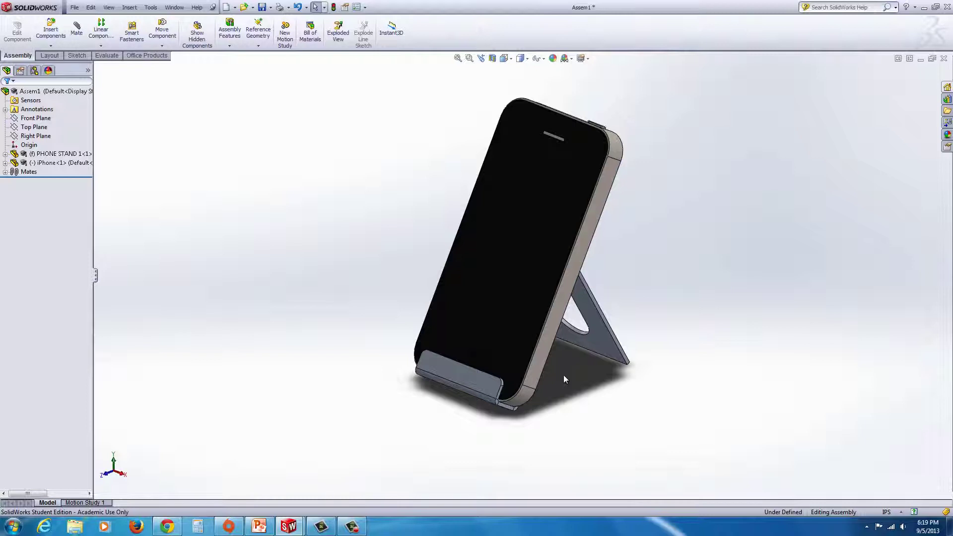
pyautogui.moveTo(564, 377); pyautogui.dragTo(582, 329, button='middle')
pyautogui.scroll(-2, 600, 232)
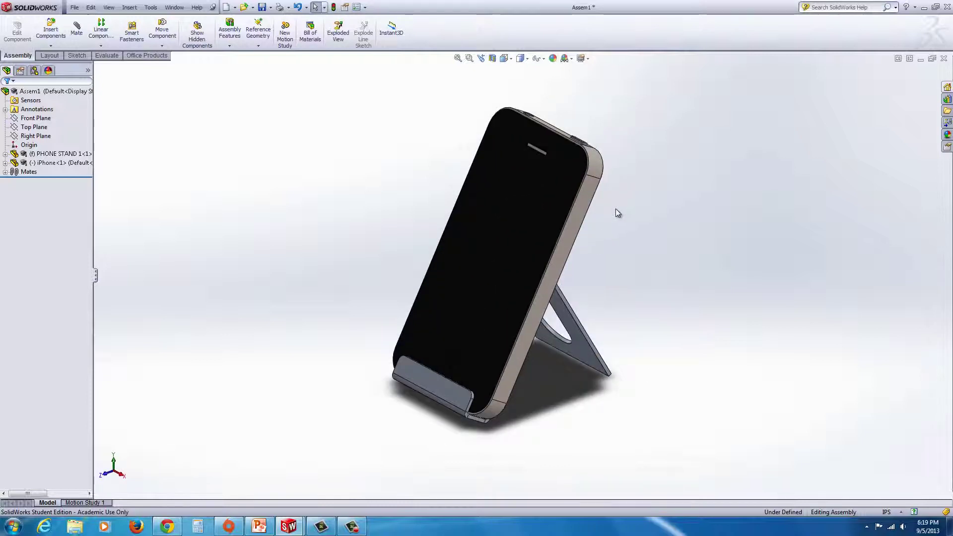
# - Switch the assembly display to perspective view
pyautogui.click(587, 59)
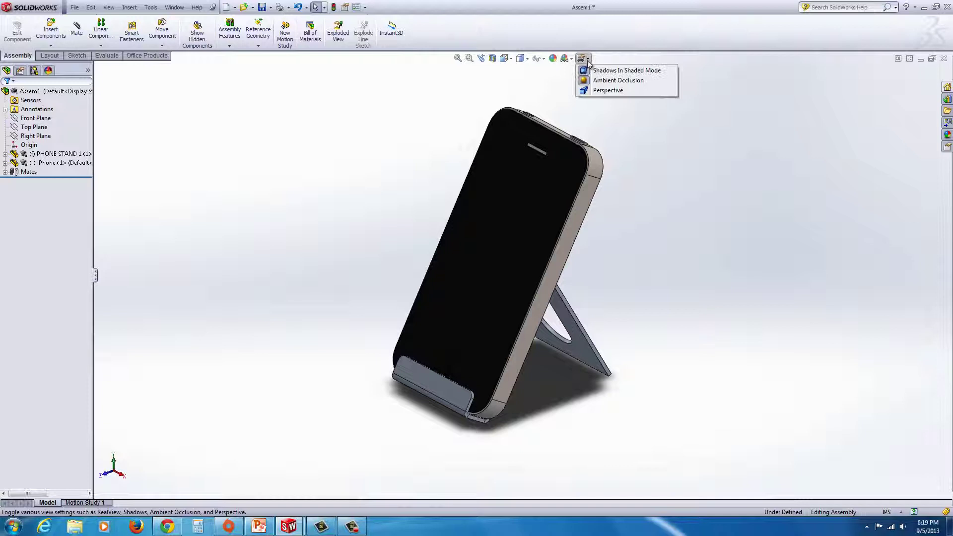
pyautogui.click(586, 92)
pyautogui.scroll(-2, 559, 282)
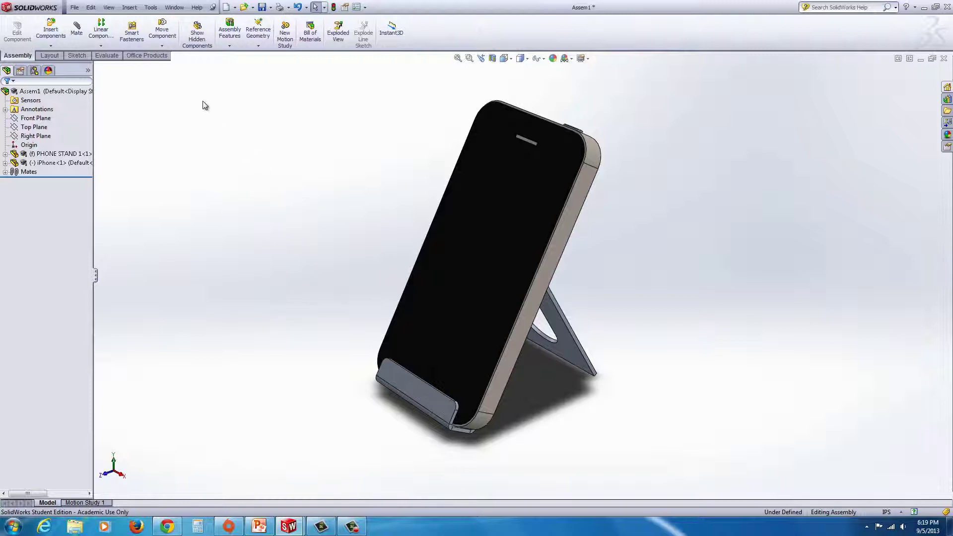
# - Load the PhotoView 360 add-in and render the phone-and-stand assembly in a preview window and as a final render
pyautogui.click(140, 58)
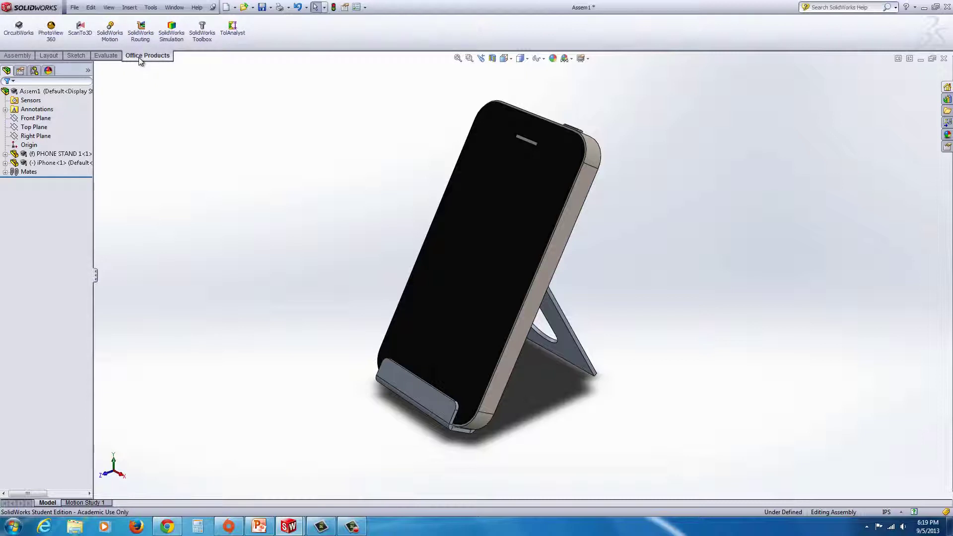
pyautogui.click(54, 37)
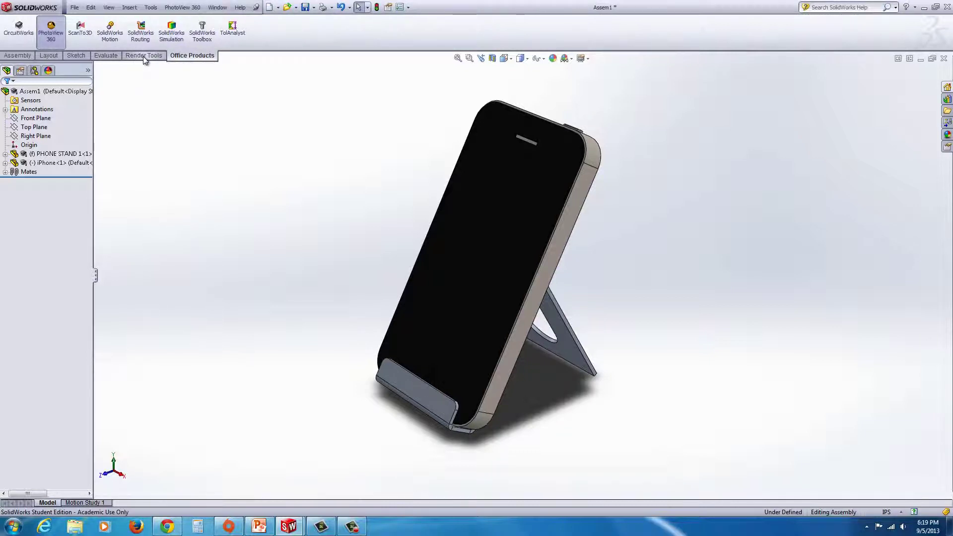
pyautogui.click(142, 55)
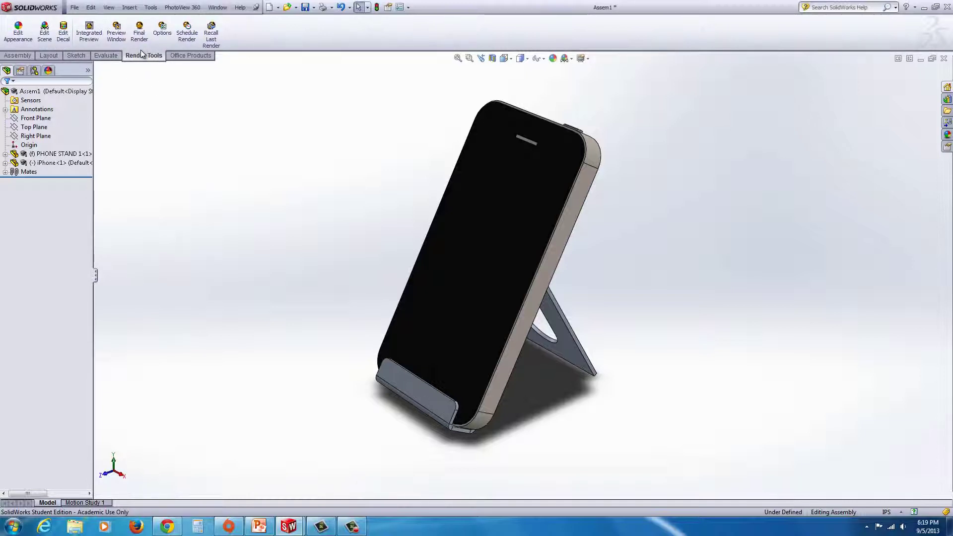
pyautogui.click(120, 35)
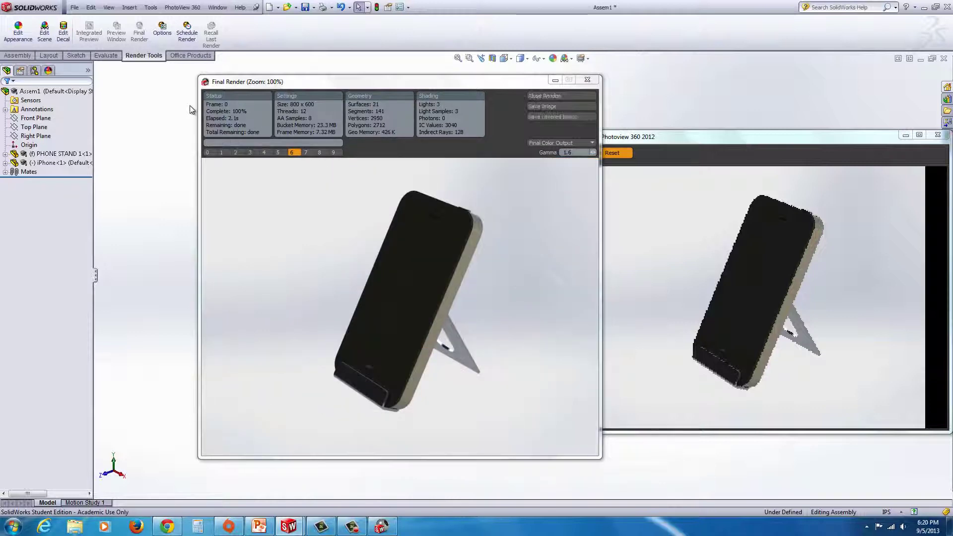
# - Save the final render as a JPEG image named PHONE STAND1 in the METALLURGY_IMT_212 folder
pyautogui.click(548, 105)
pyautogui.click(547, 106)
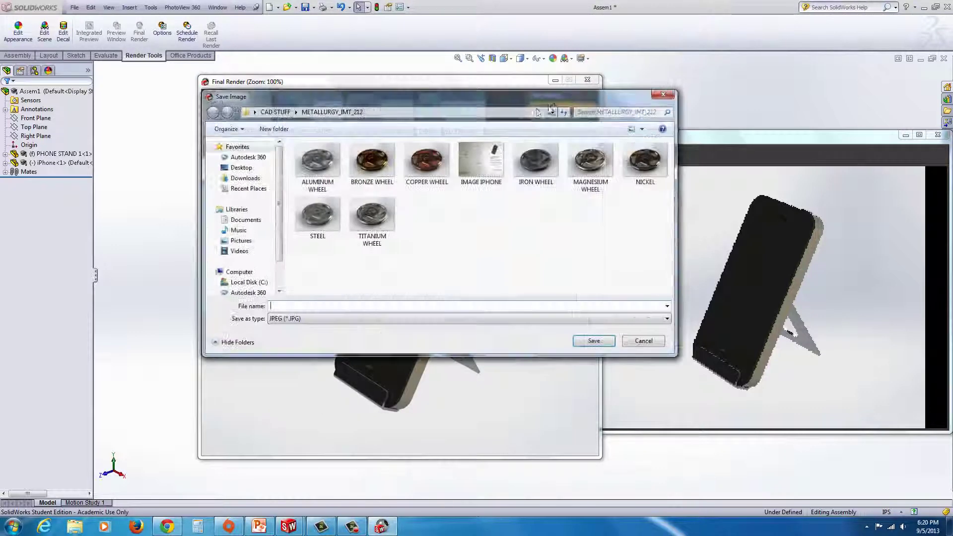
pyautogui.click(274, 306)
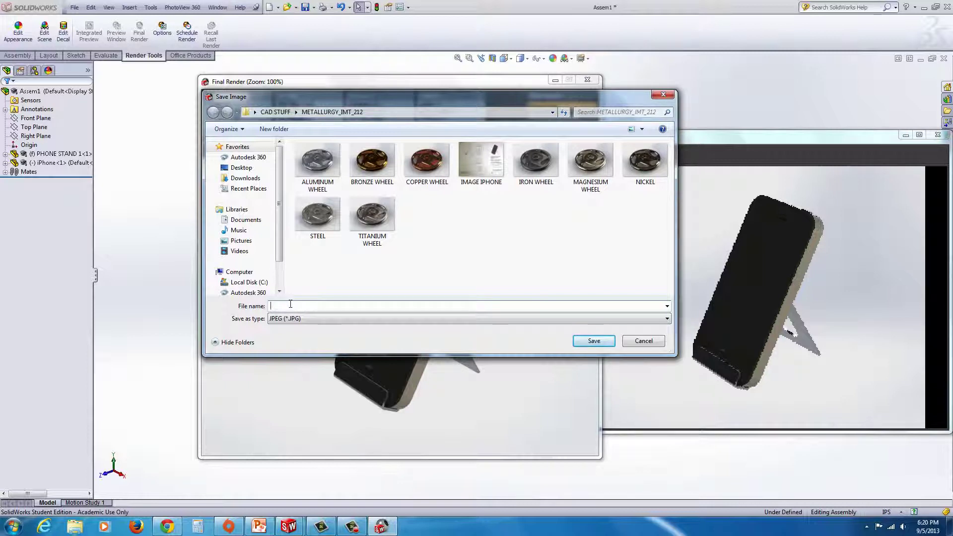
pyautogui.write('PHON')
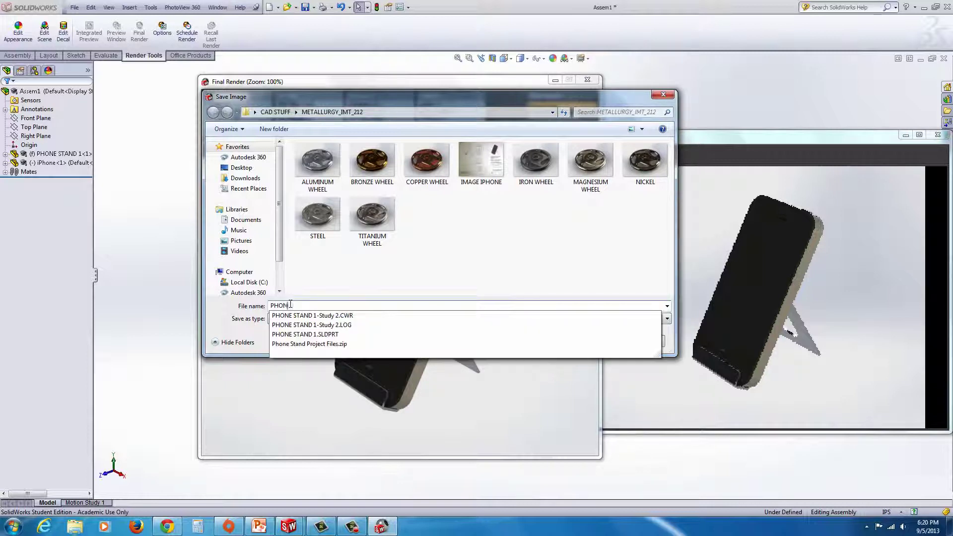
pyautogui.write('E STAND1')
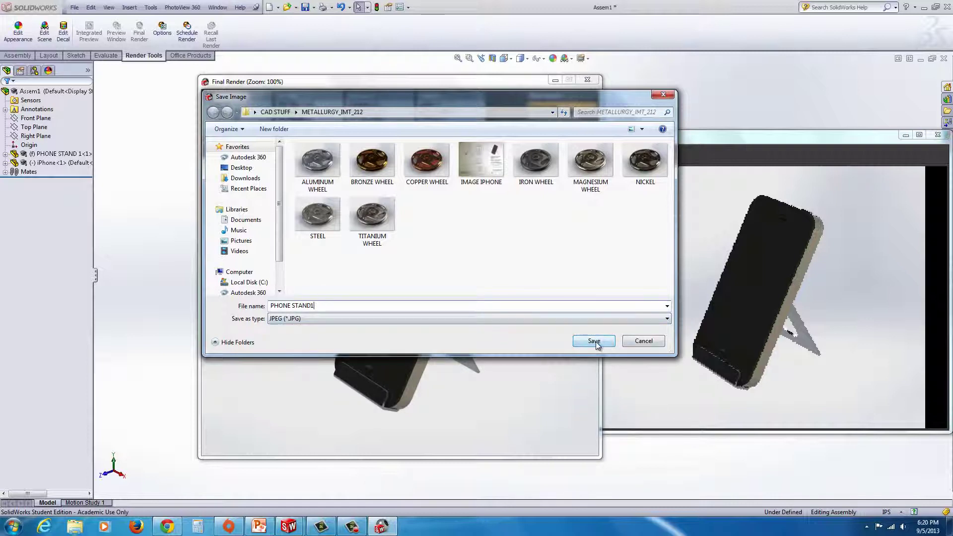
pyautogui.click(316, 319)
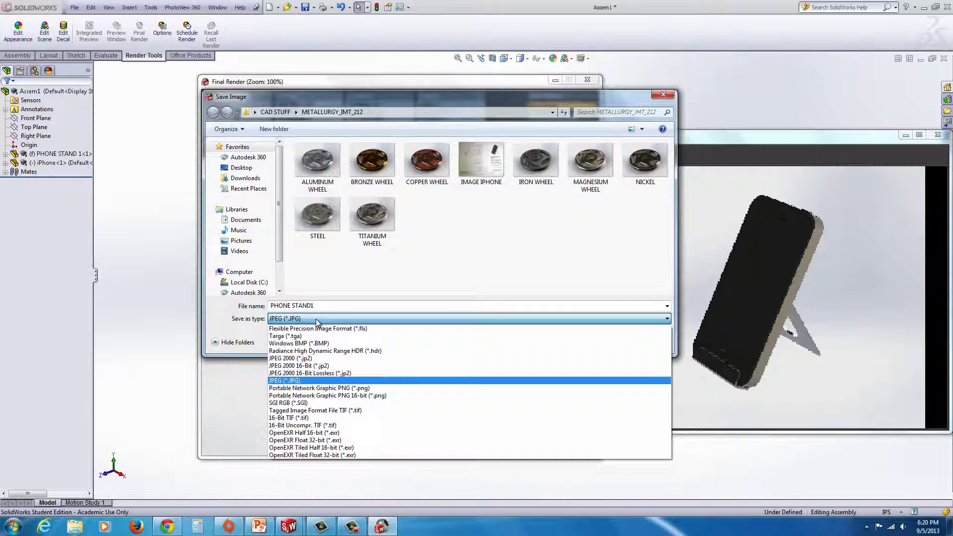
pyautogui.click(315, 320)
pyautogui.click(581, 348)
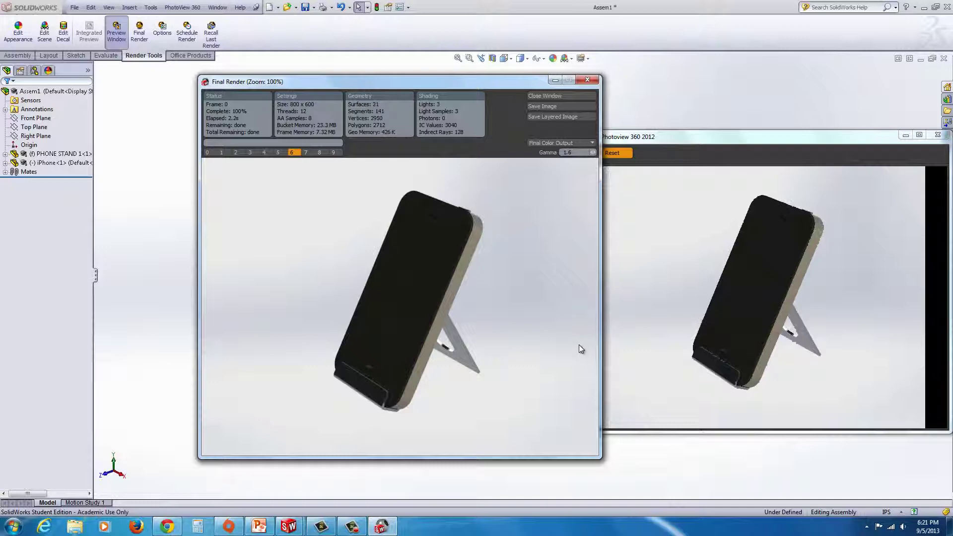
# - Close the final render and the PhotoView 360 preview to return to the assembly model
pyautogui.click(588, 81)
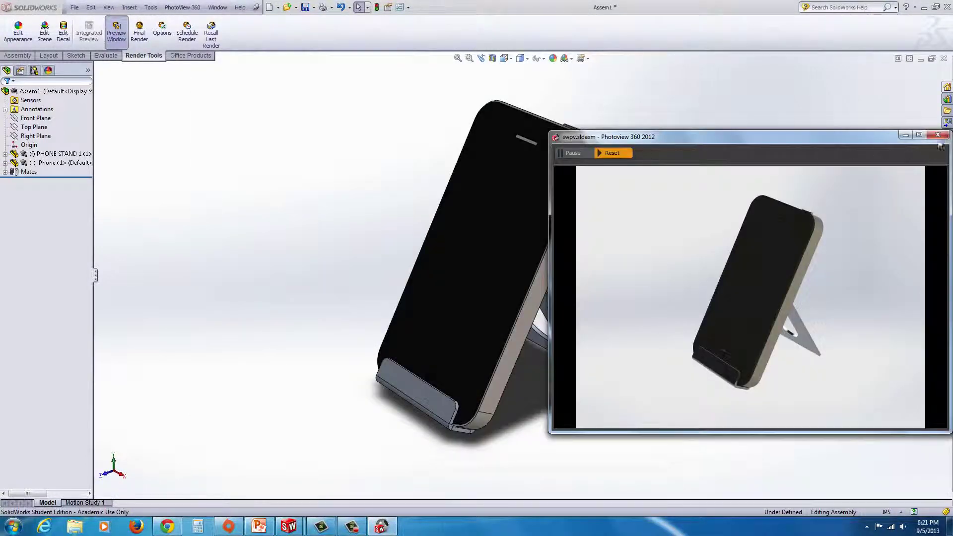
pyautogui.click(938, 135)
pyautogui.moveTo(632, 240); pyautogui.dragTo(544, 345, button='middle')
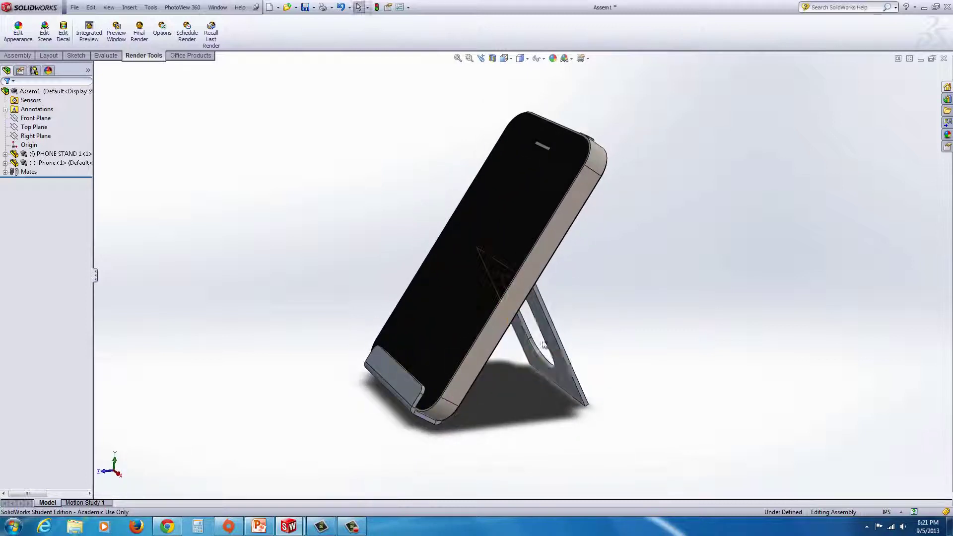